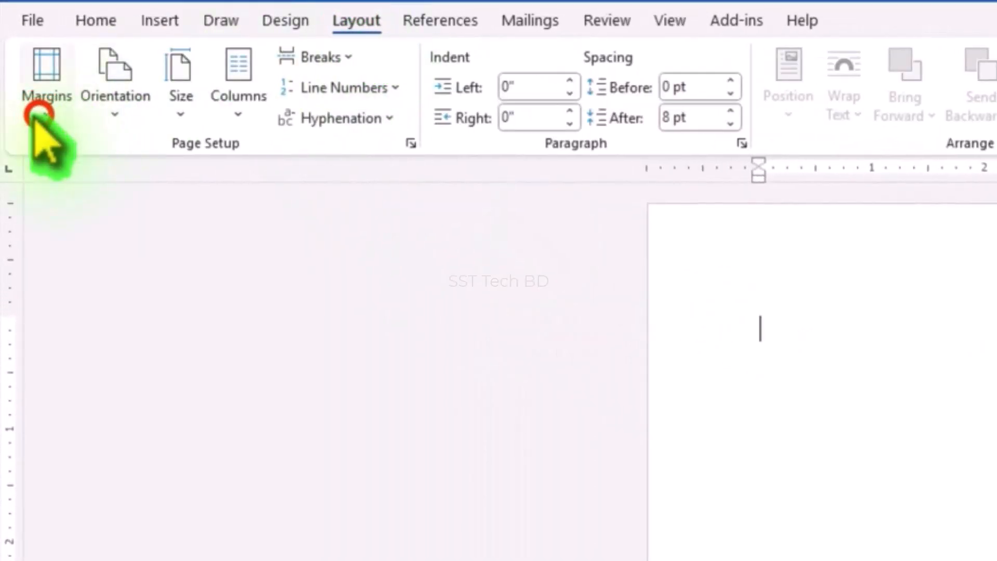
- Set the page to landscape orientation with top, bottom, left and right margins of 0.3 inch
click(103, 512)
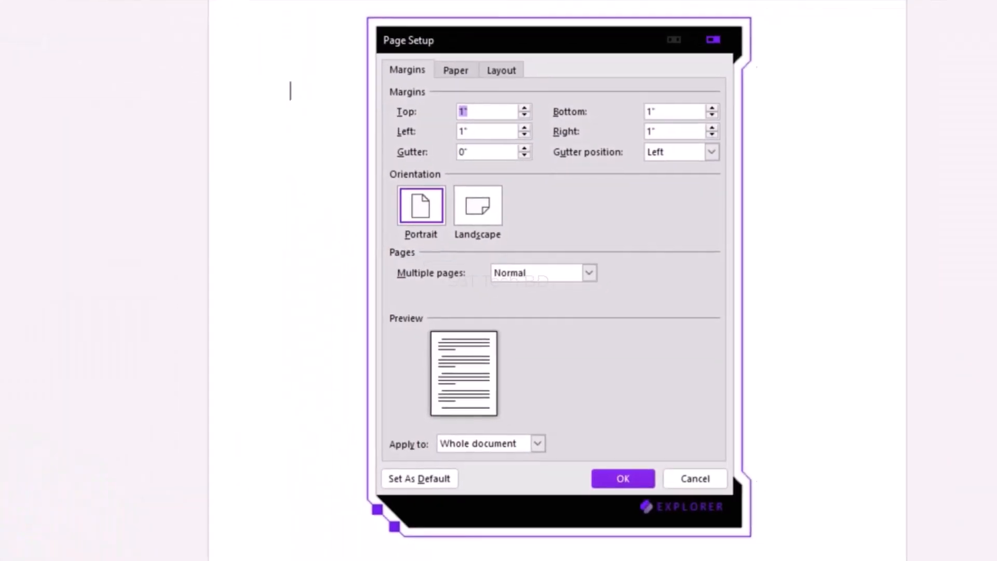
click(459, 196)
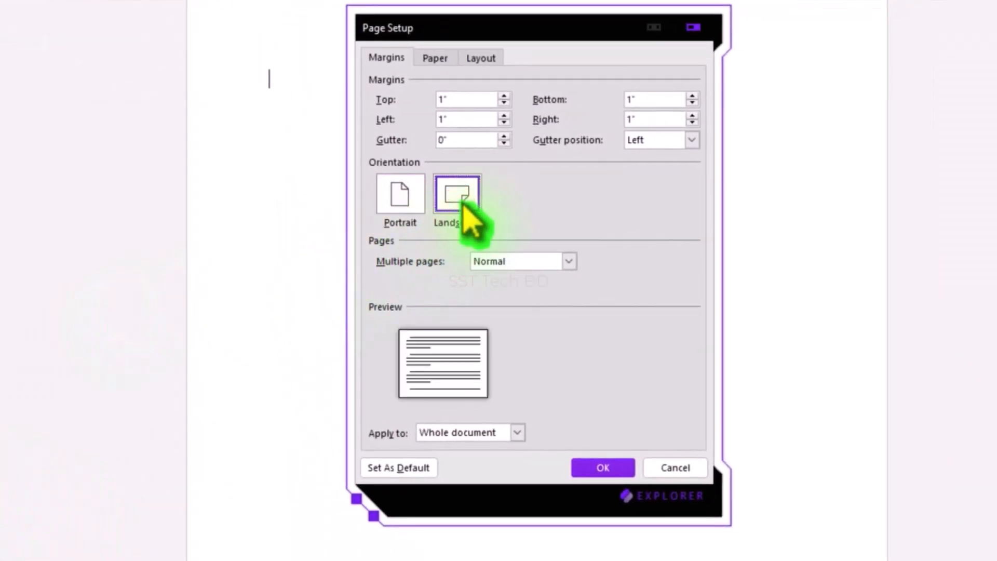
click(503, 103)
click(503, 103)
click(503, 103)
click(504, 103)
click(503, 103)
click(503, 103)
click(503, 103)
click(503, 123)
click(503, 124)
click(504, 123)
click(503, 123)
click(503, 123)
click(503, 123)
click(504, 123)
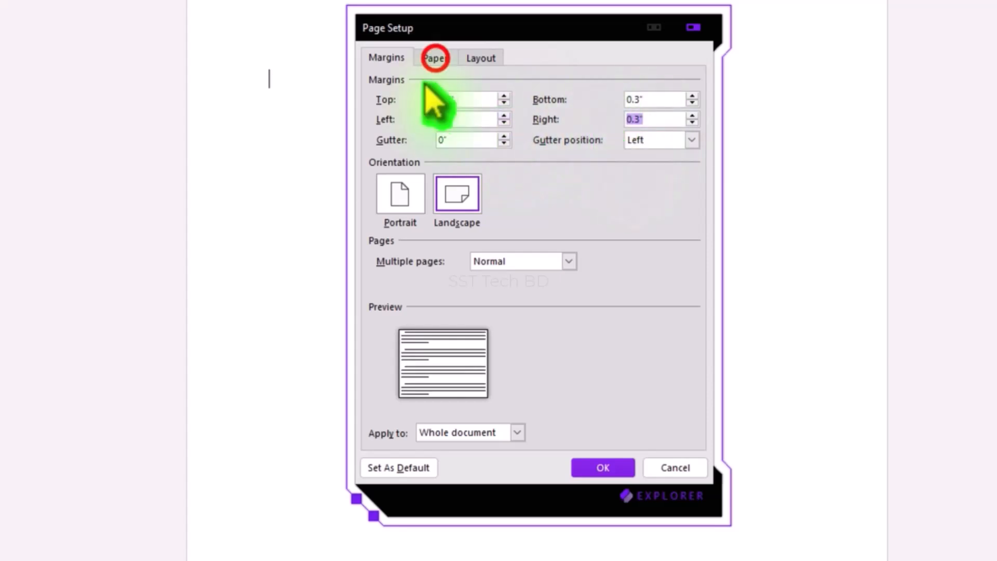
- Set the paper size to A4 210 x 297 mm for the whole document and apply the page setup
click(436, 58)
click(533, 100)
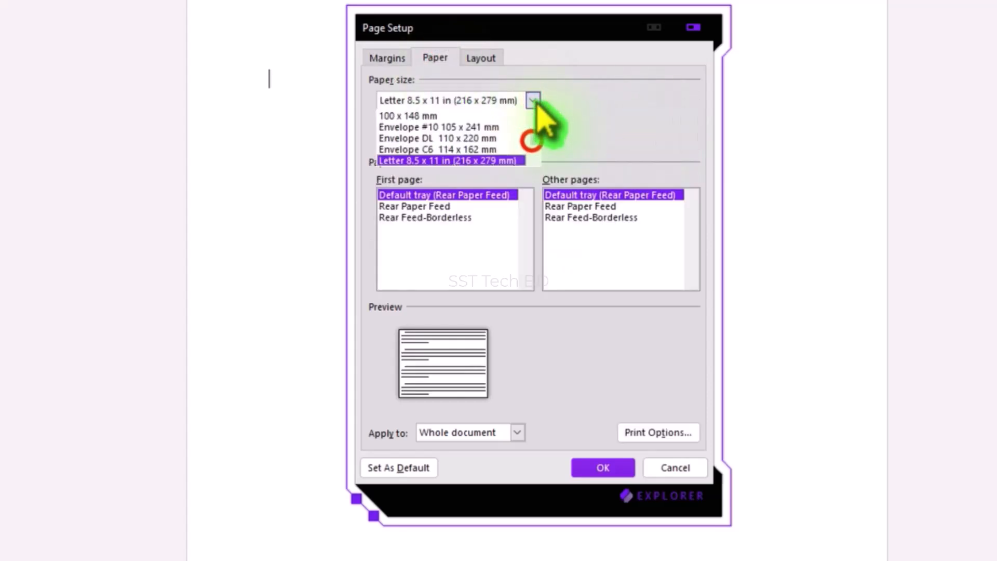
click(522, 160)
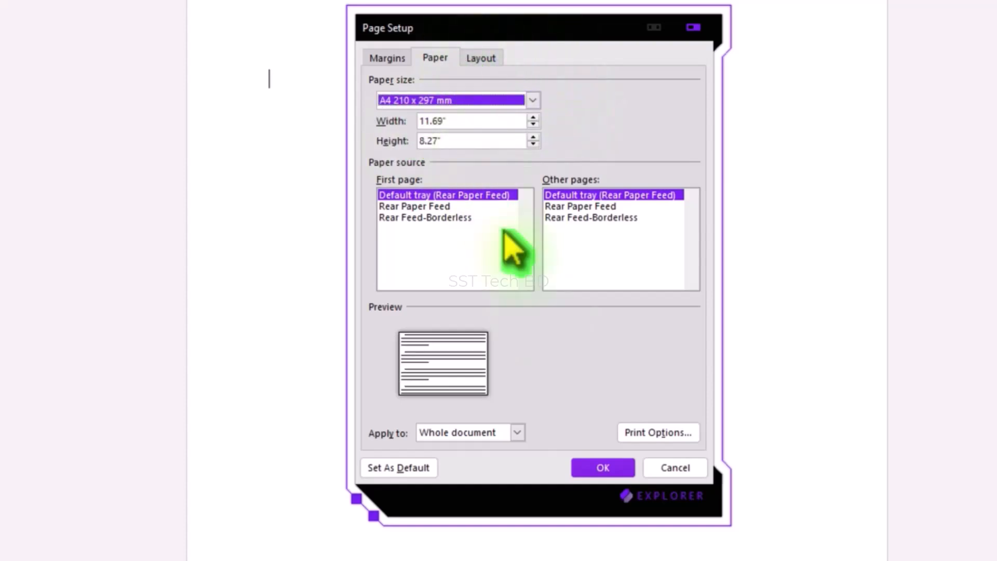
click(602, 467)
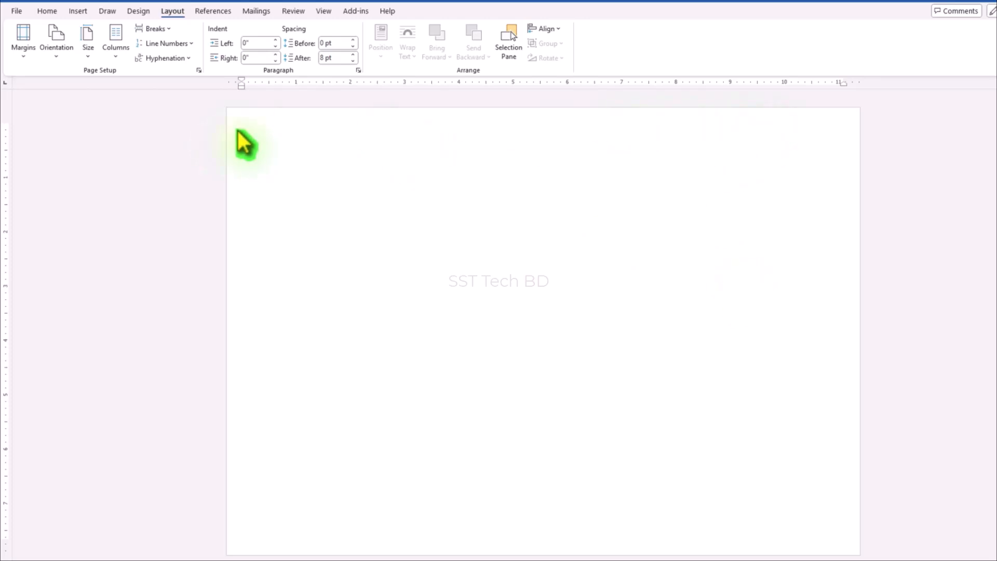
- Paste the centred three-line heading with the head teacher's name and school, the ২০২৩-২৪ annual salary statement title and the TIN, checking its text boxes
key(ctrl+v)
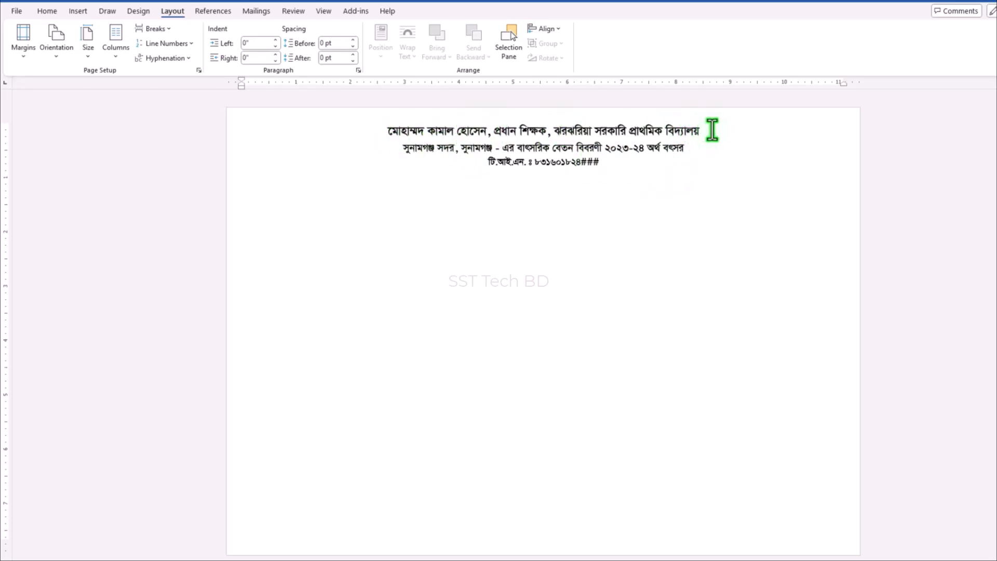
click(457, 150)
text(,)
click(519, 165)
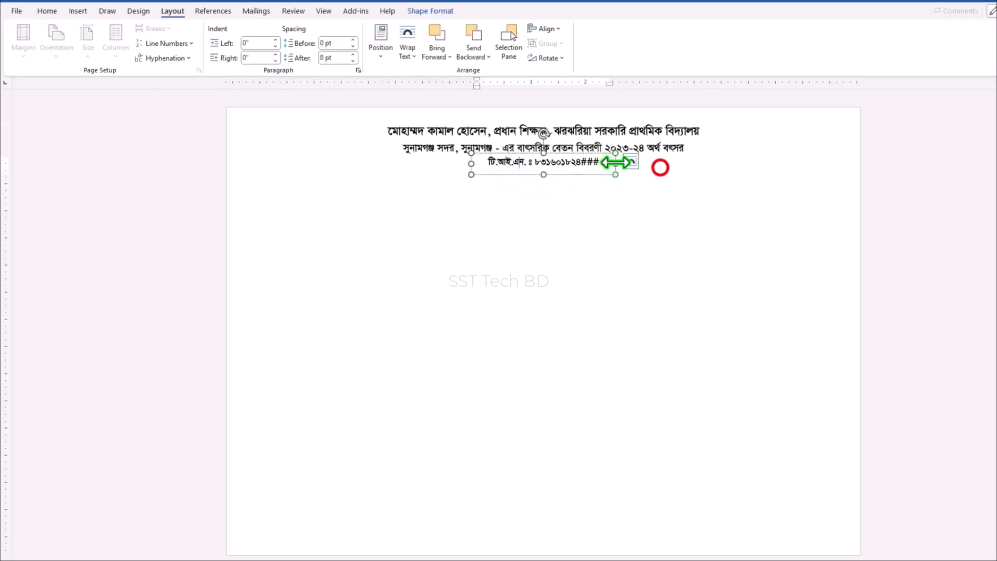
click(659, 170)
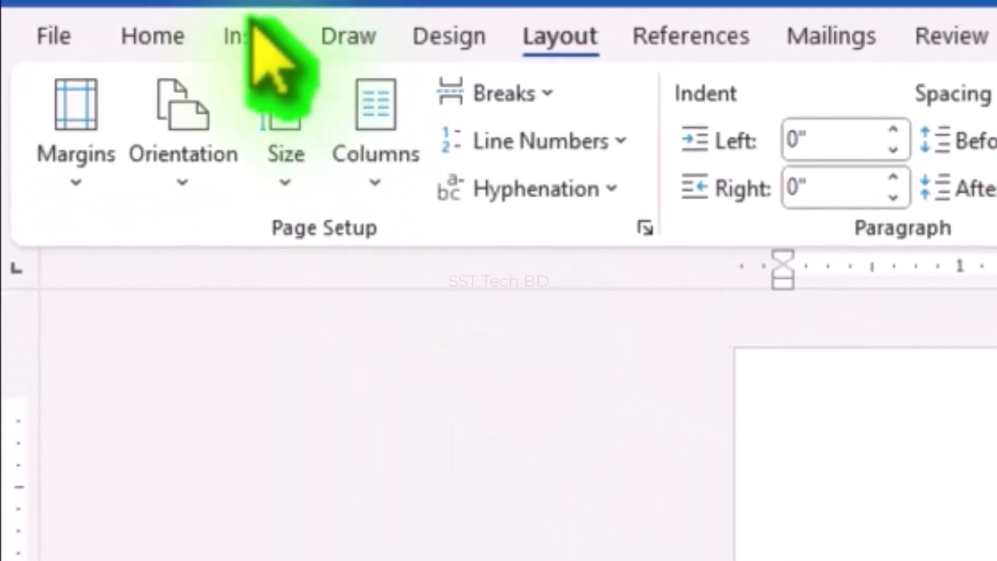
- Insert a table of 16 columns and 14 rows with automatic fixed column width below the heading
click(73, 11)
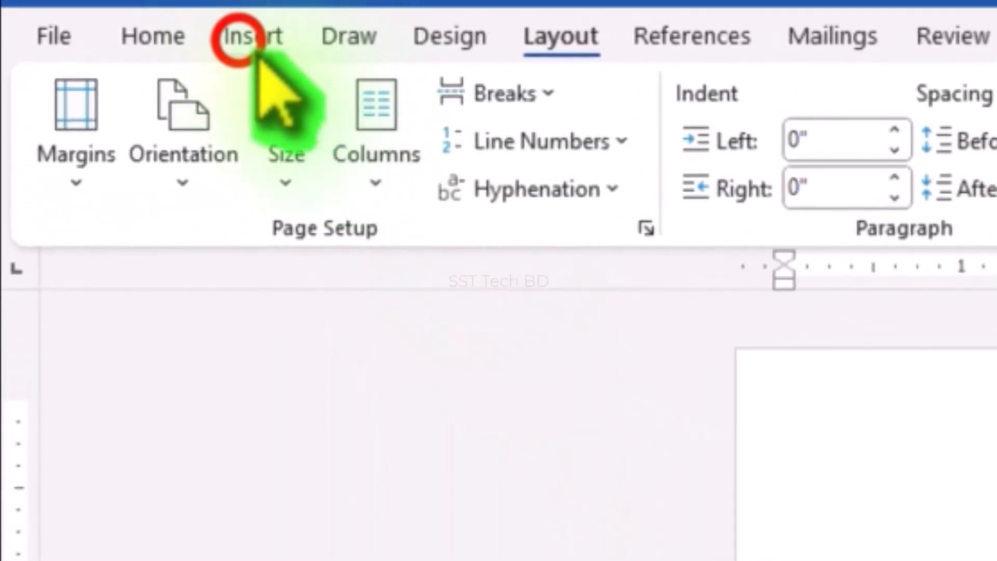
click(336, 171)
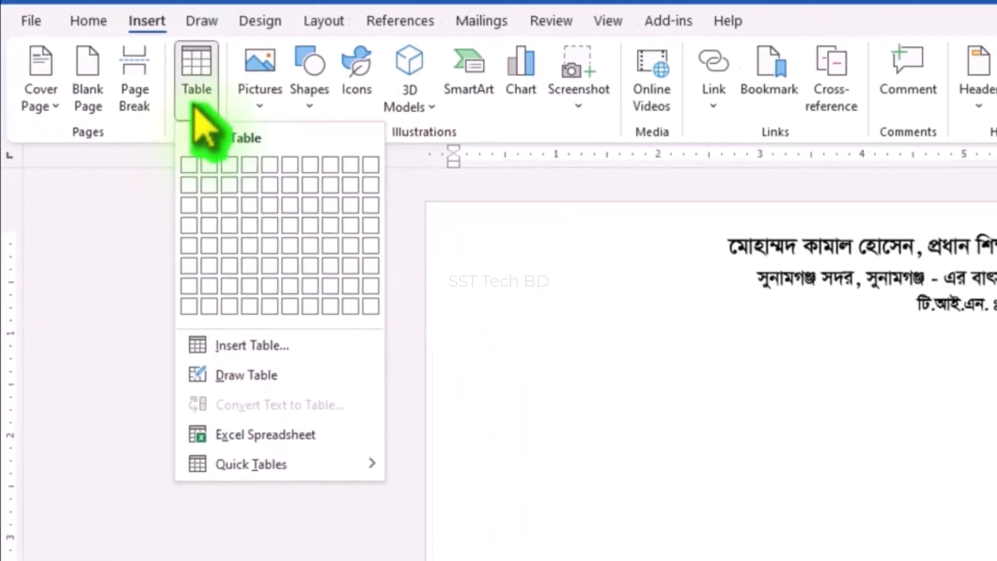
click(220, 336)
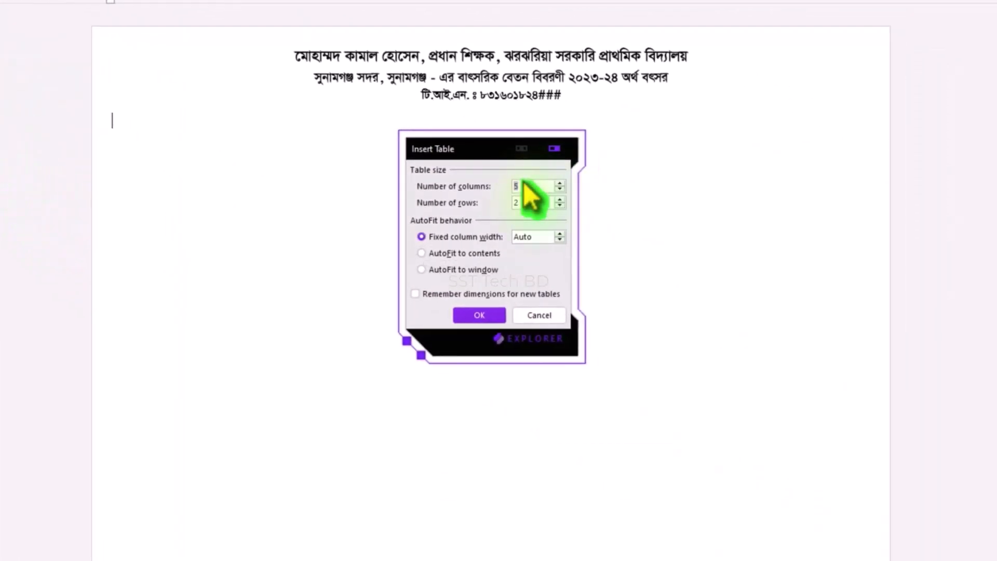
text(16)
click(532, 202)
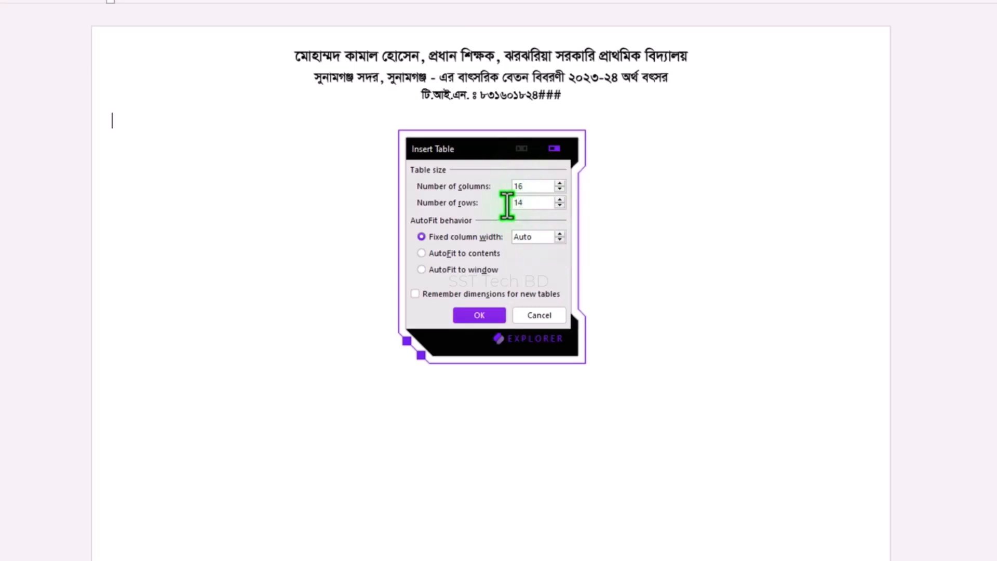
click(475, 316)
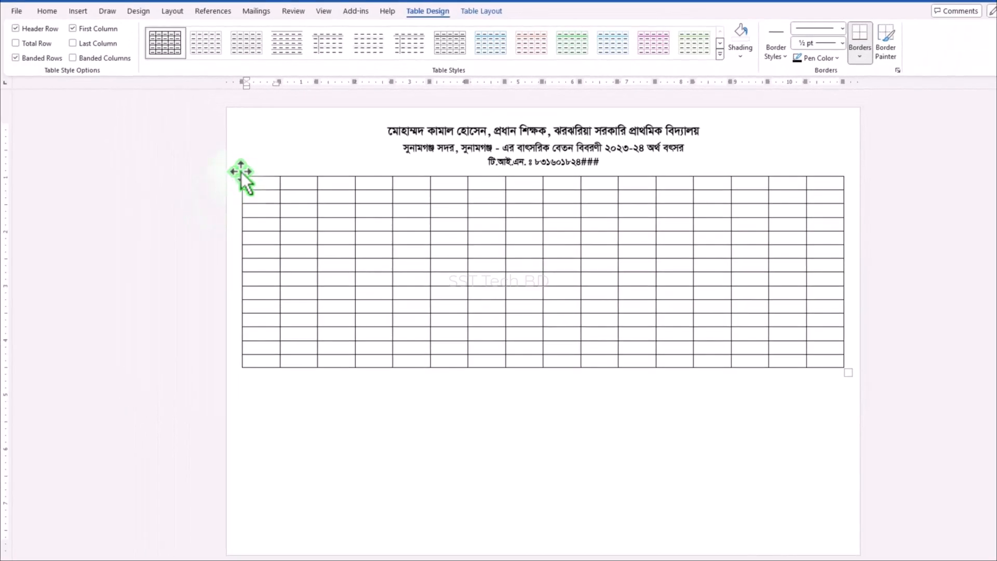
- Set all borders of the whole table to a width of 1 pt
click(239, 171)
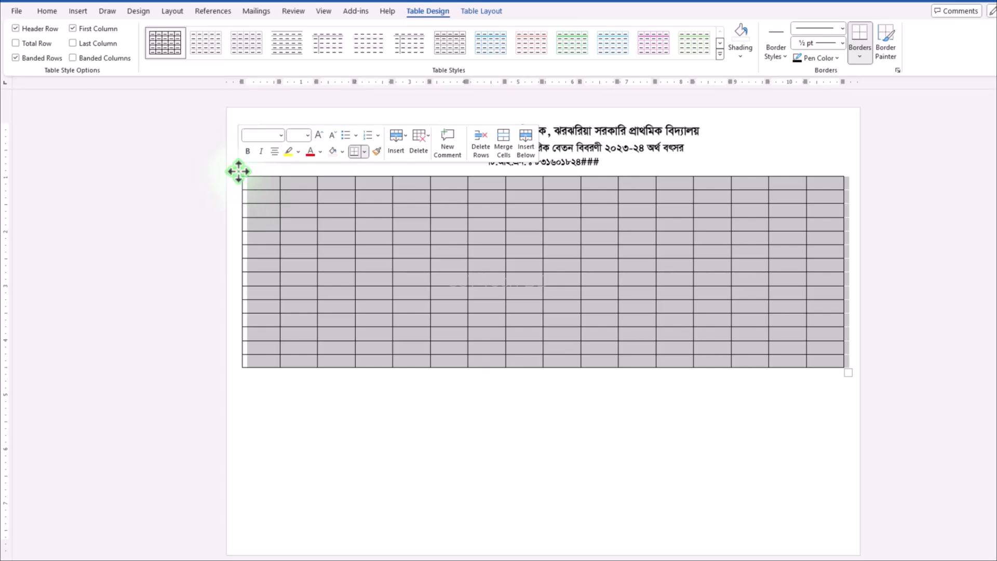
right_click(239, 172)
click(284, 413)
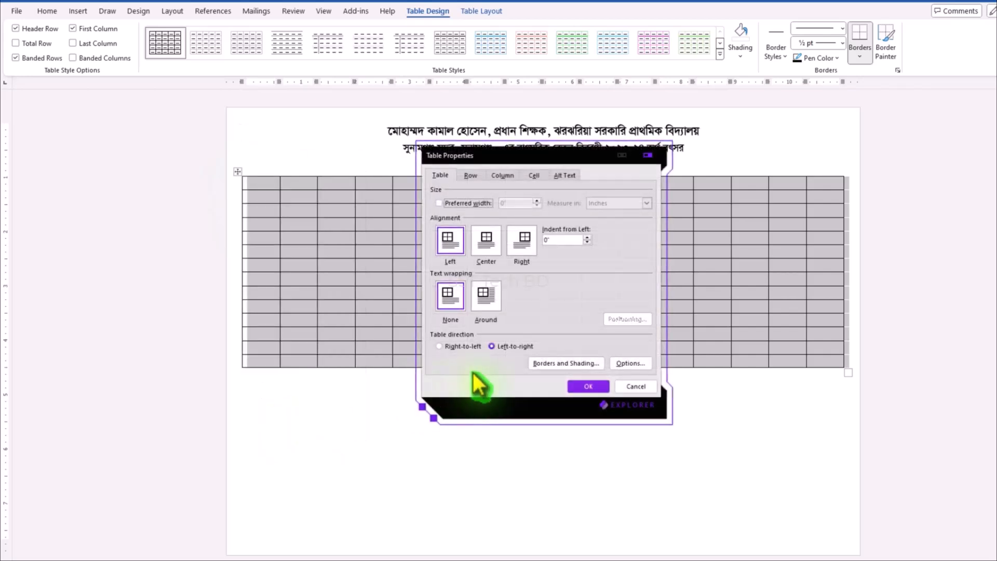
click(550, 365)
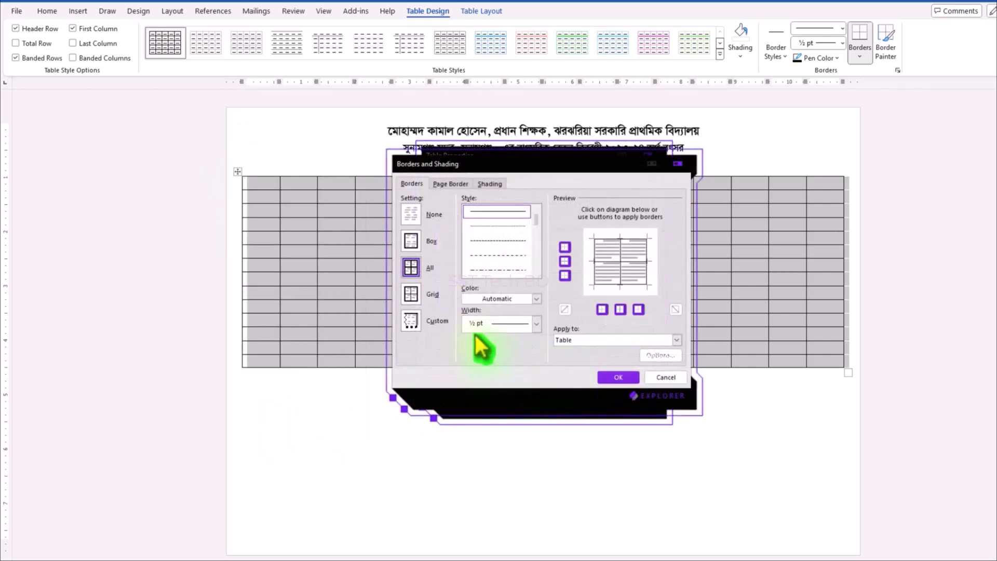
click(536, 322)
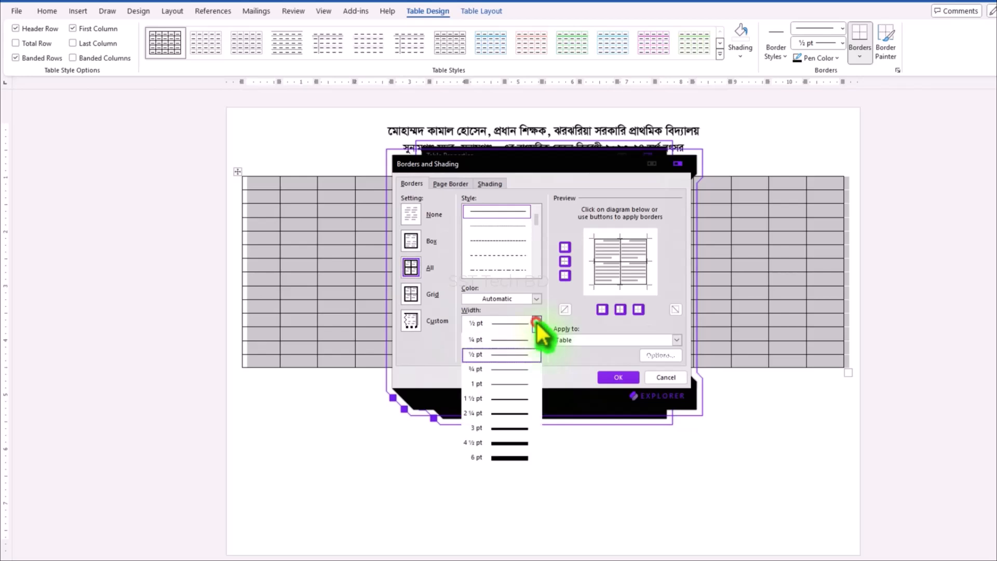
click(509, 385)
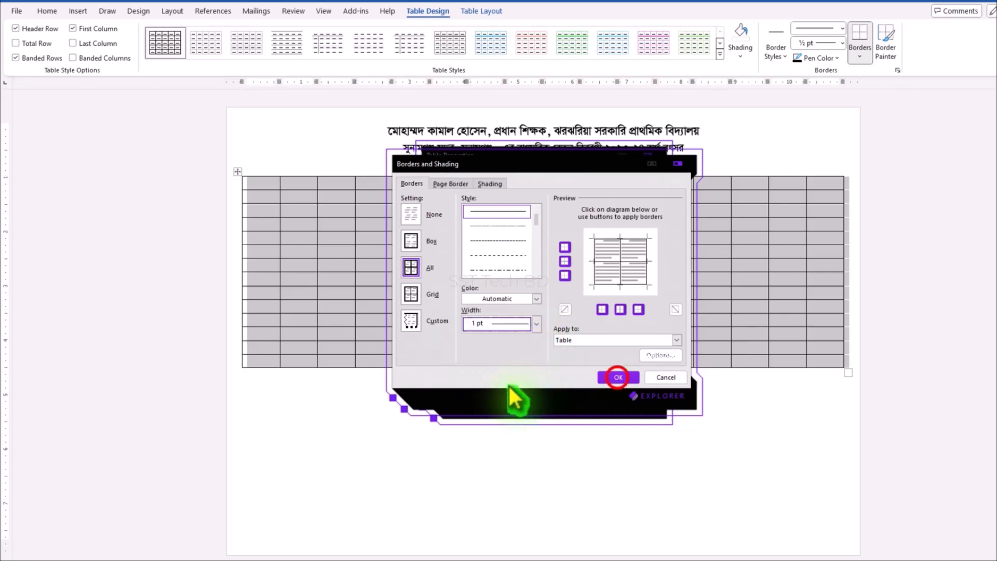
click(618, 377)
click(585, 386)
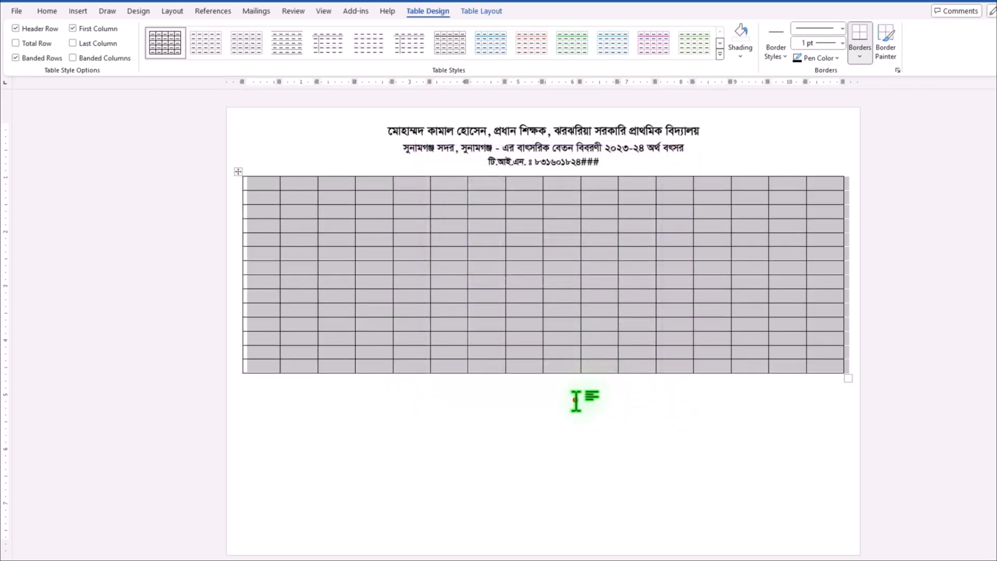
click(583, 401)
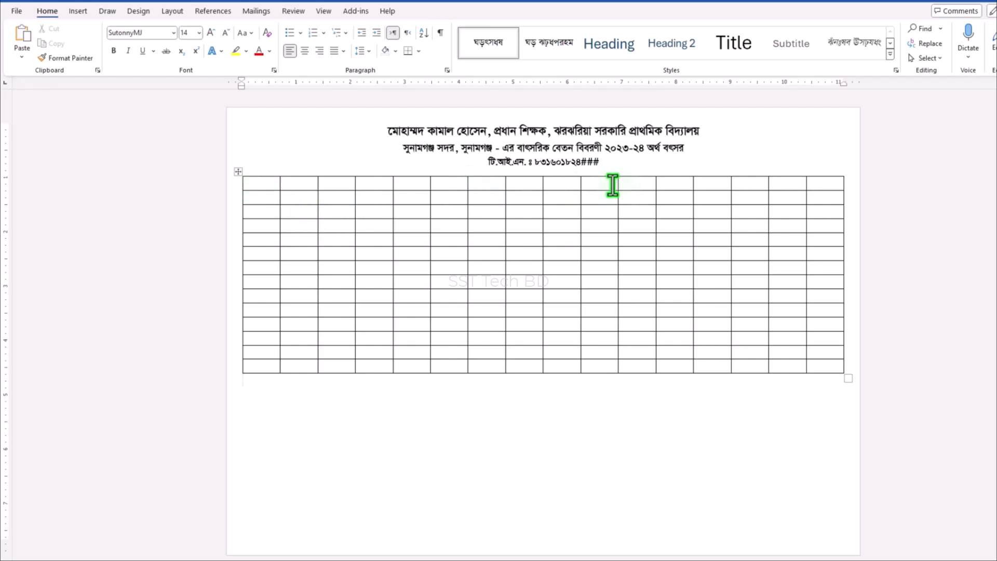
- Fill the first nine header cells with মাসের নাম, মূল বেতন, বাড়ি ভাড়া, চিকিৎসা ভাতা, শিক্ষা ভাতা, টিফিন ভাতা, উৎসব ভাতা, নববর্ষ ভাতা and মোট
drag(258, 184, 554, 187)
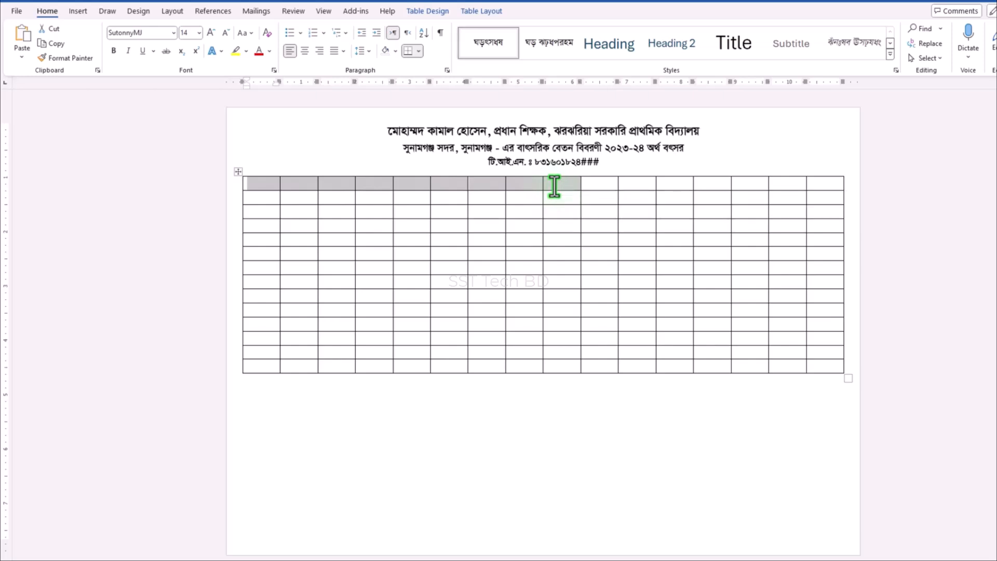
text(মাসের নাম	মূল বেতন	বাড়ি ভাড়া	চিকিৎসা ভাতা	শিক্ষা ভাতা	টিফিন ভাতা	উৎসব ভাতা	নববর্ষ ভাতা	মোট)
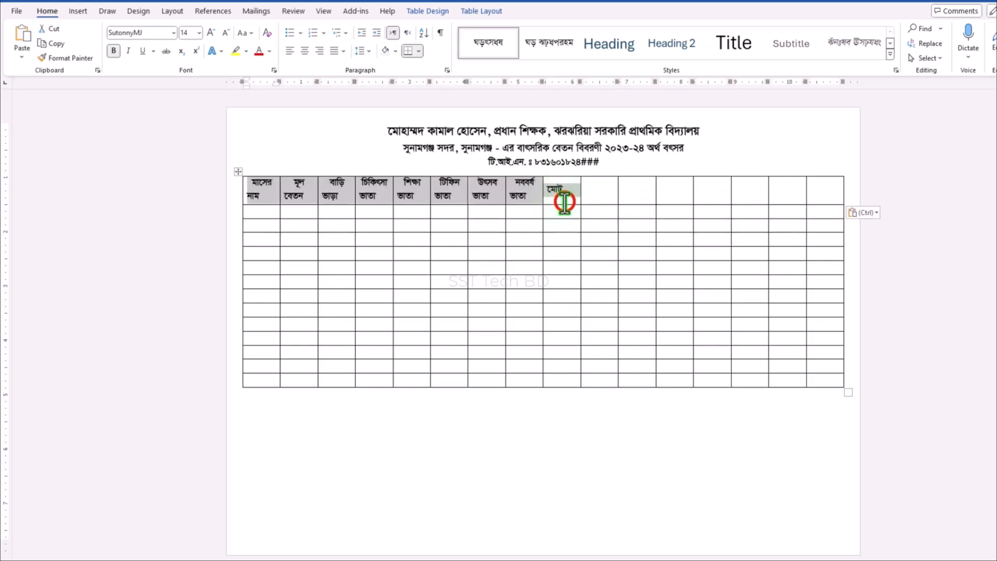
click(564, 202)
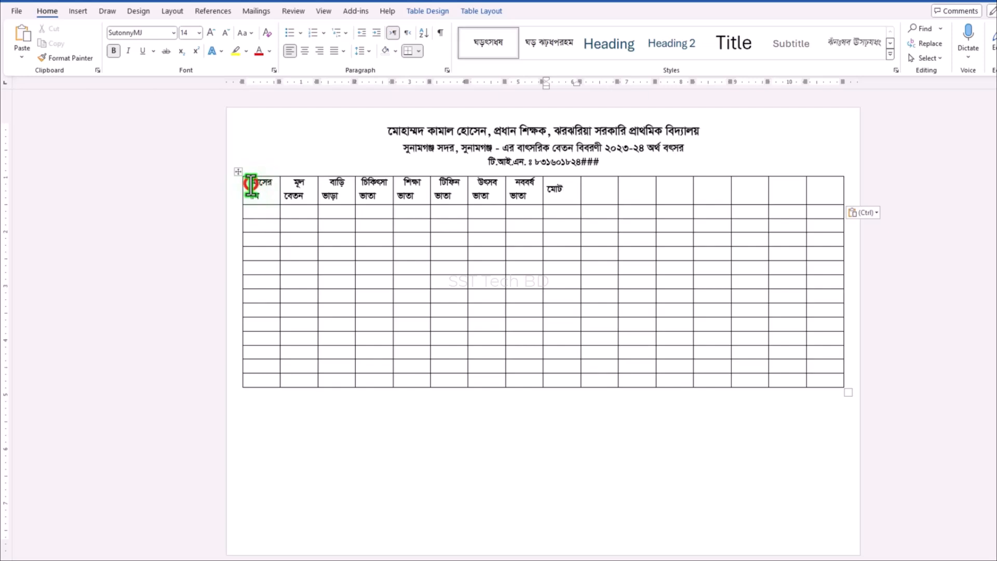
- Center the contents of all table cells horizontally and vertically
click(248, 184)
mouse_move(249, 184)
mouse_down()
mouse_move(763, 237)
mouse_move(814, 285)
mouse_move(832, 378)
mouse_up()
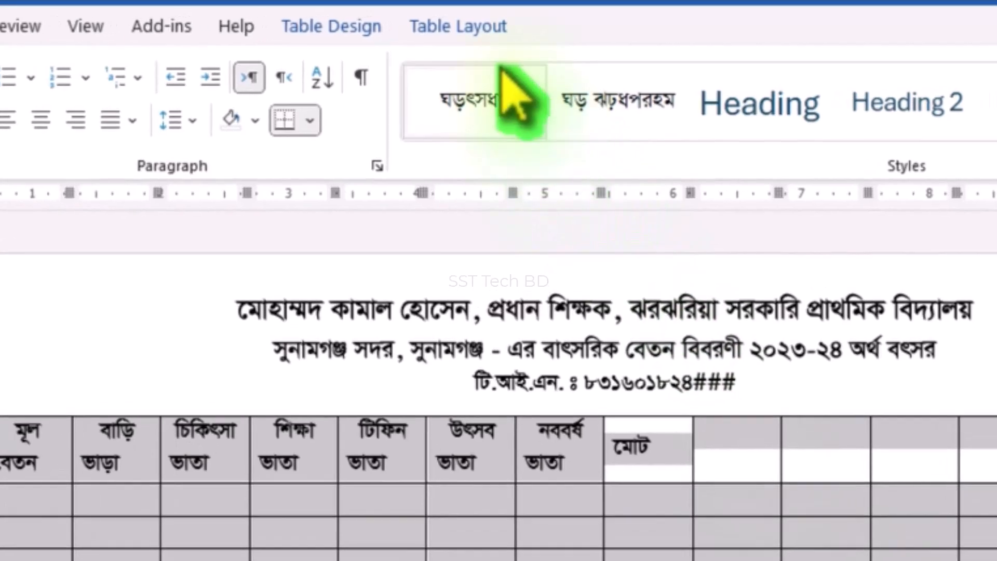
click(484, 11)
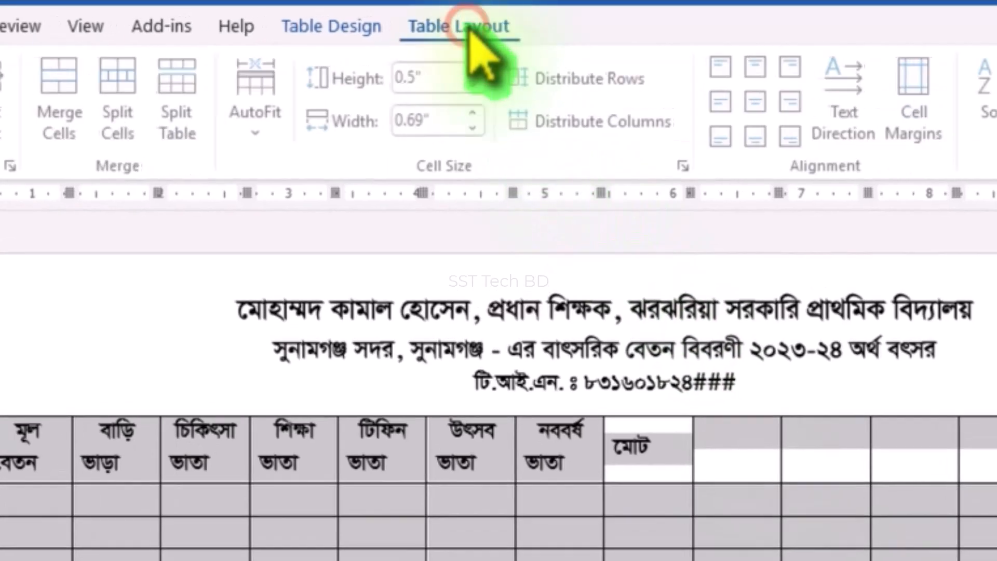
click(760, 102)
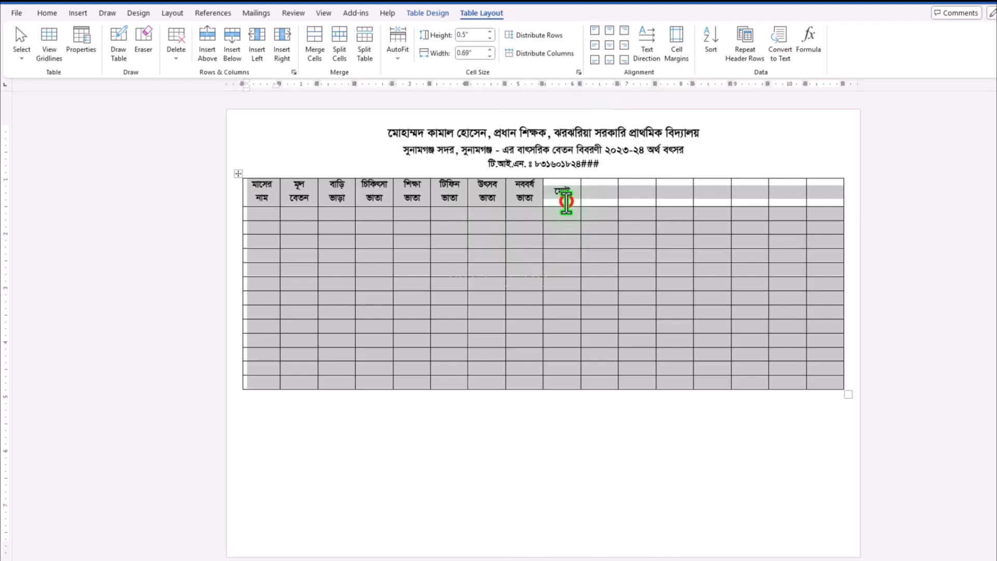
click(566, 202)
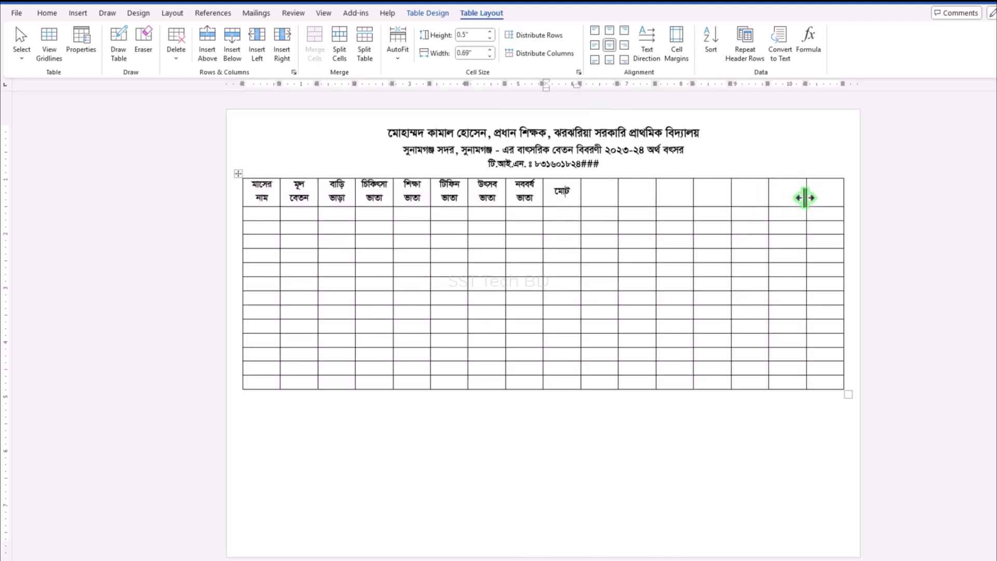
- Paste the headings মোট কর্তন and নীট দাবী into the last two cells of the header row
drag(780, 188, 818, 192)
right_click(819, 195)
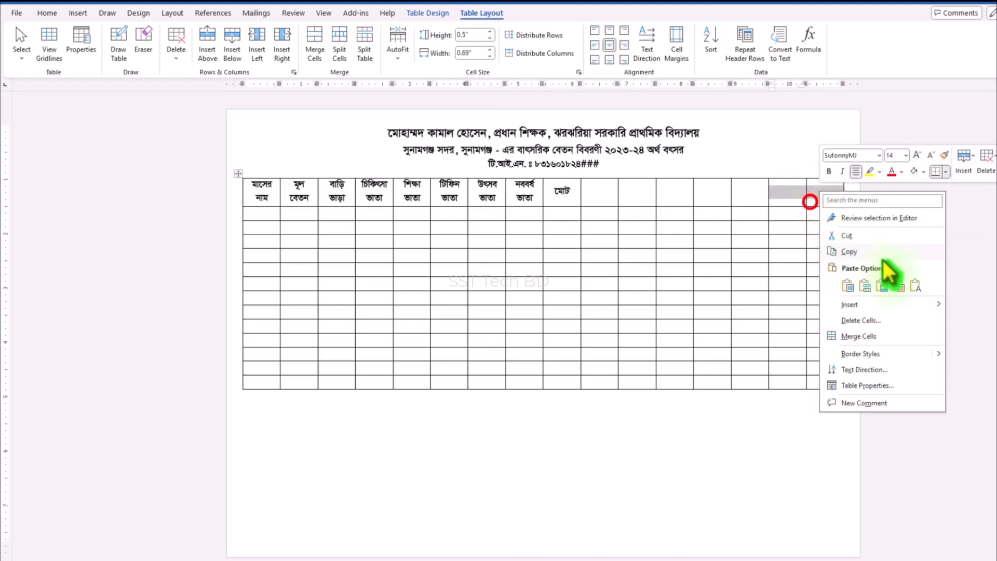
click(851, 284)
click(824, 214)
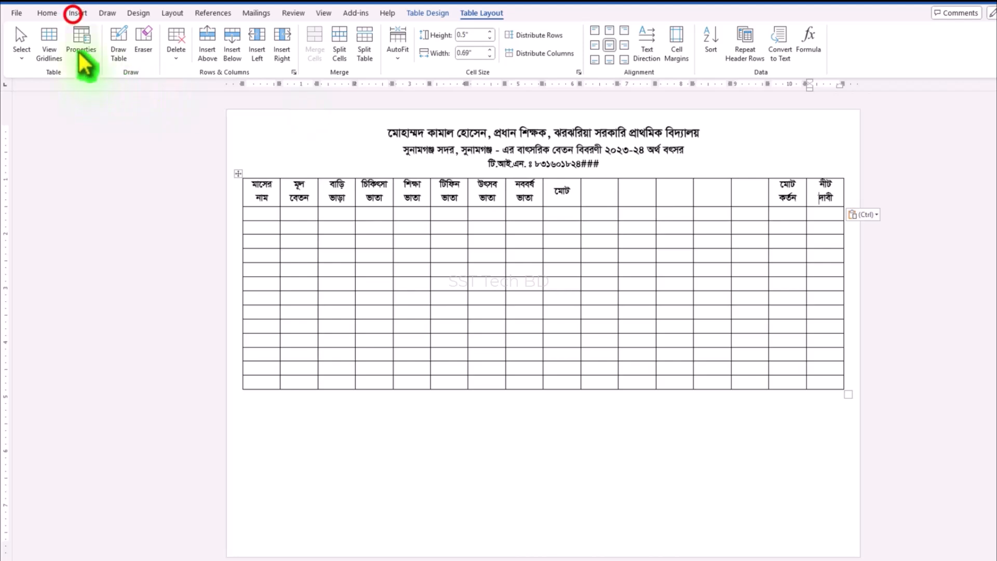
- Draw a horizontal line across the five empty header cells between মোট and মোট কর্তন with Draw Table, splitting them into two rows
click(76, 13)
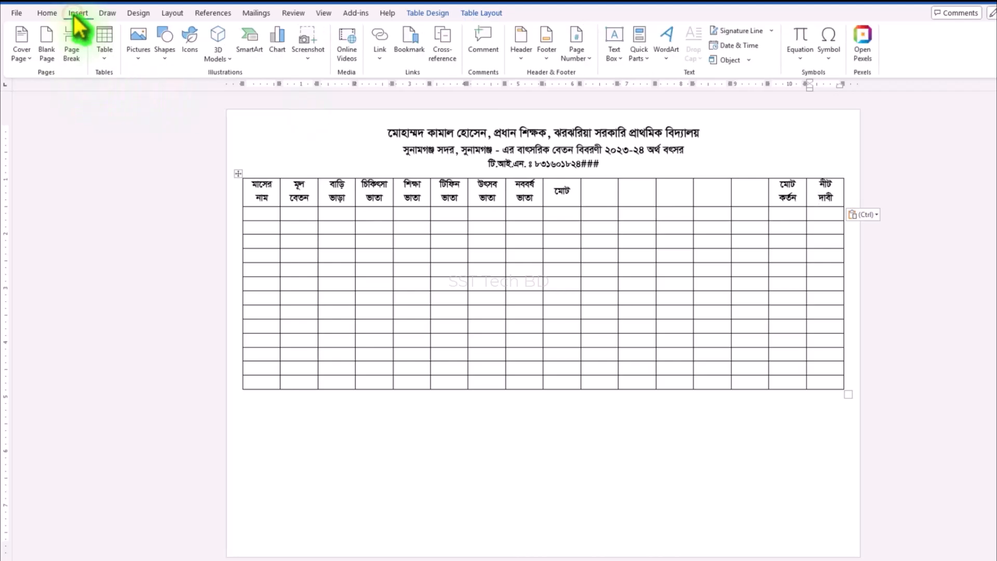
click(105, 60)
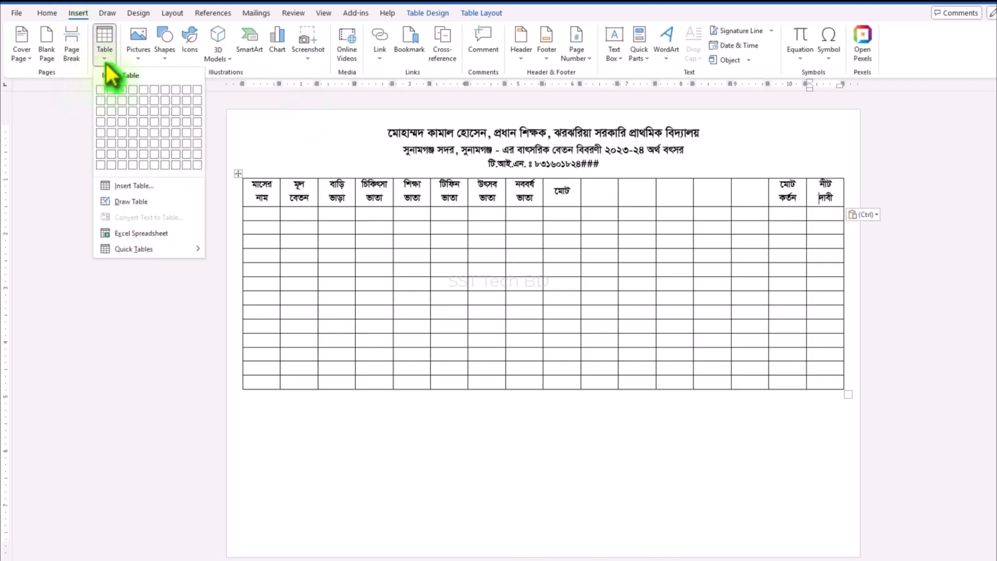
click(127, 203)
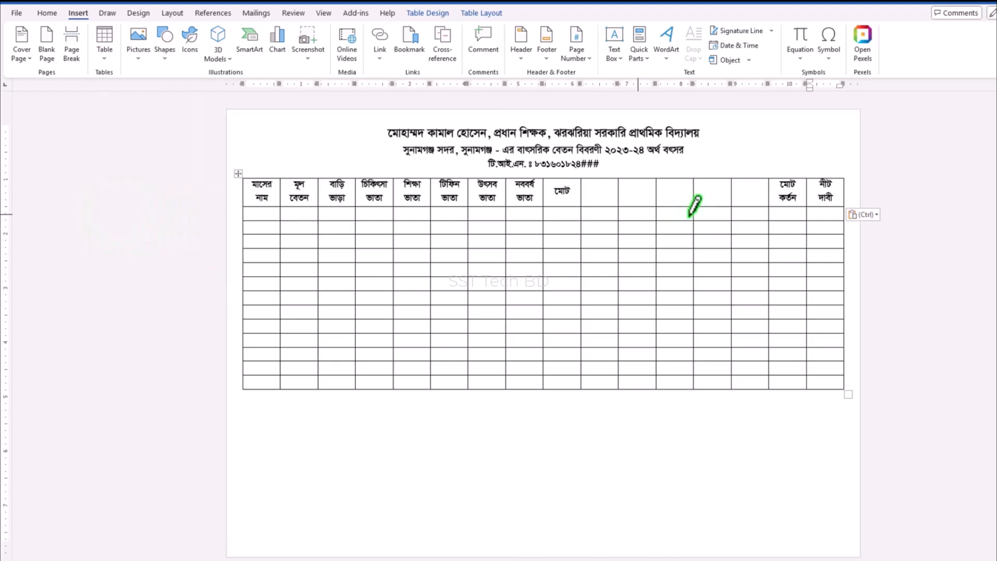
click(581, 196)
drag(580, 196, 673, 196)
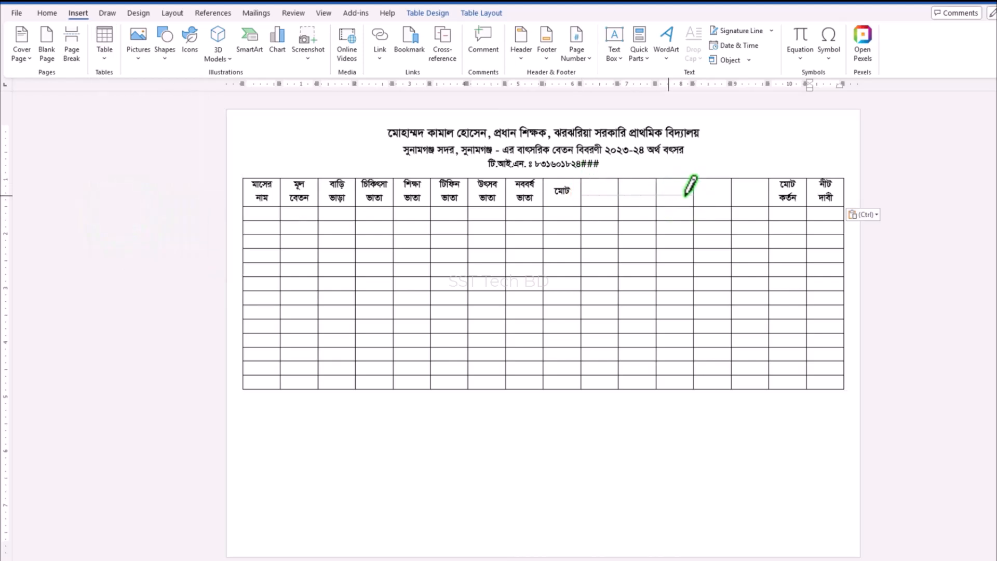
- Merge the five upper header cells between মোট and মোট কর্তন into a single cell
drag(760, 194, 601, 189)
key(Escape)
right_click(603, 189)
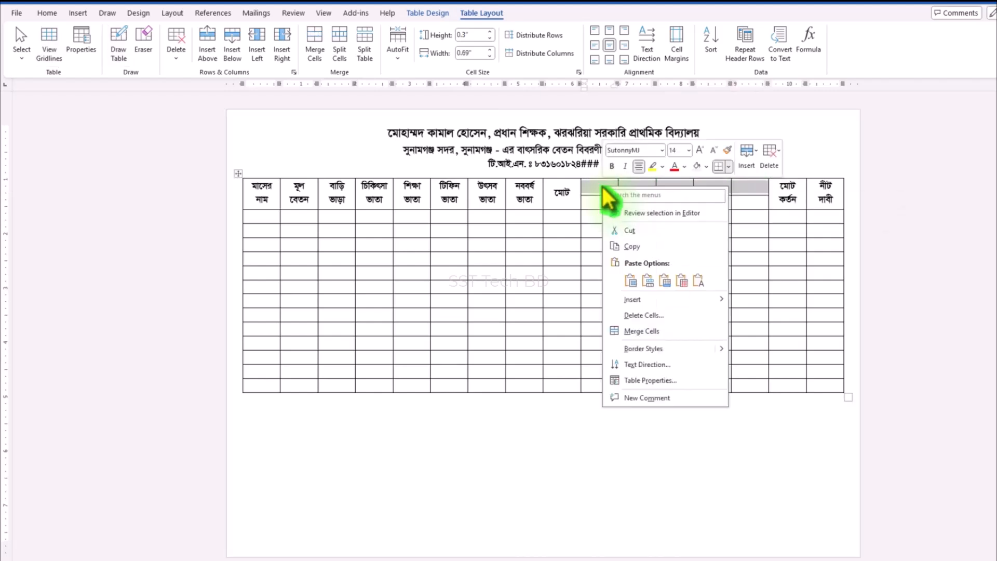
click(653, 331)
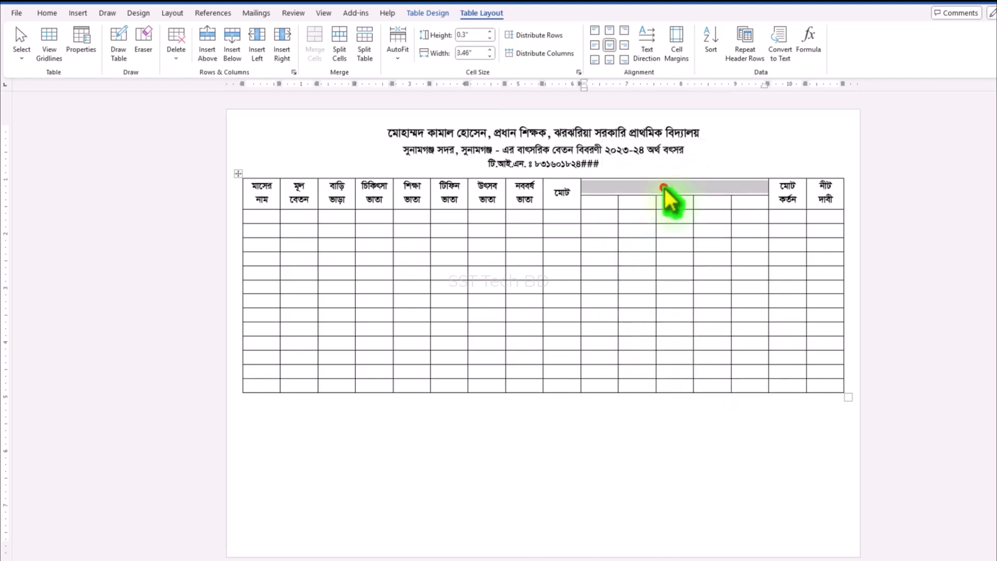
- Paste কর্তন into the merged cell, জিপিএফ কর্তন, জিপিএফ অগ্রীম, কল্যাণ তহবিল, রেভিনিউ কর্তন and আয়কর কর্তন below it, and restore মোট কর্তন and নীট দাবী
click(700, 188)
drag(592, 184, 744, 204)
key(ctrl+v)
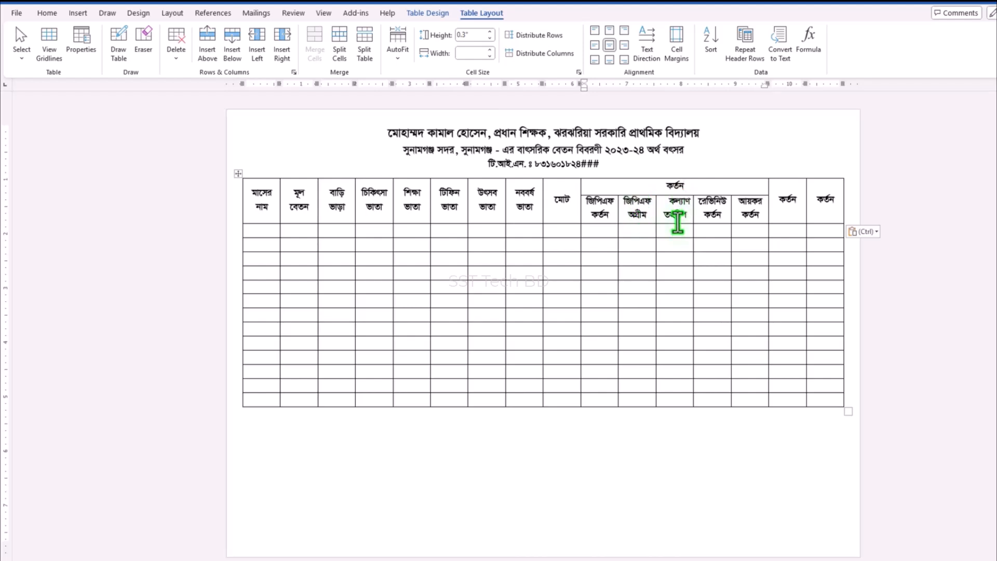
click(787, 192)
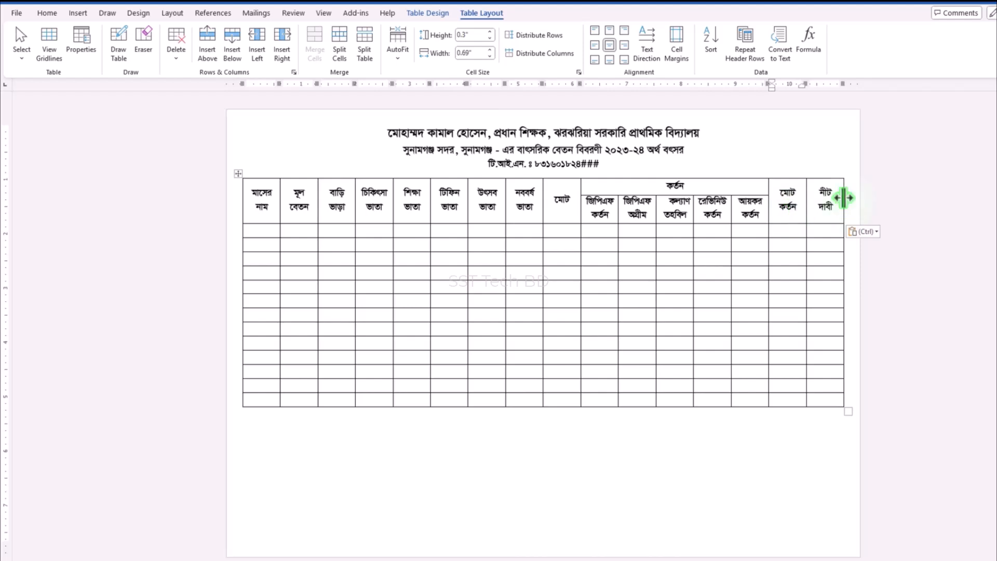
- Shade the main header cells from মাসের নাম to নীট দাবী, including the merged কর্তন cell, with the lightest orange theme color
click(260, 194)
drag(250, 196, 816, 213)
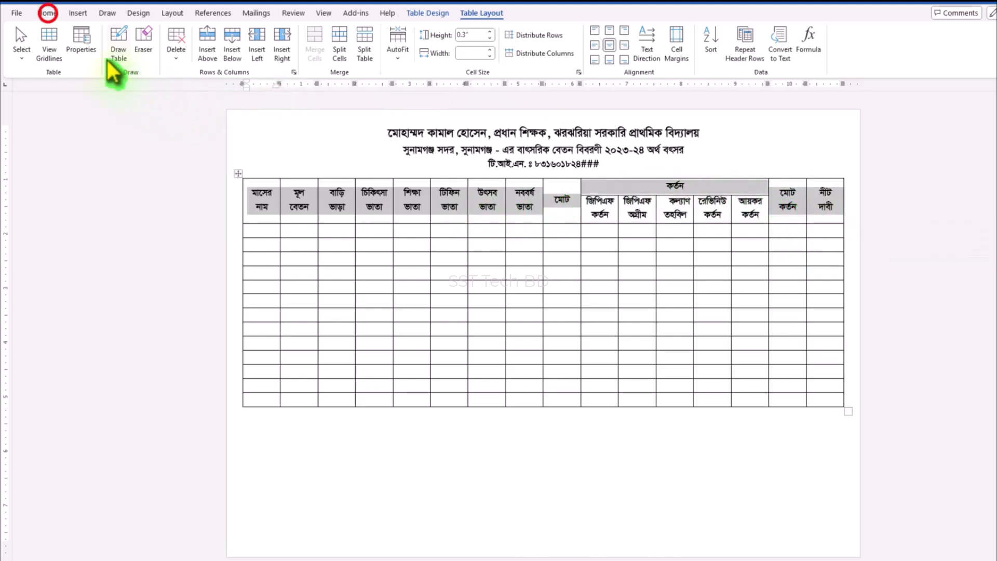
click(46, 13)
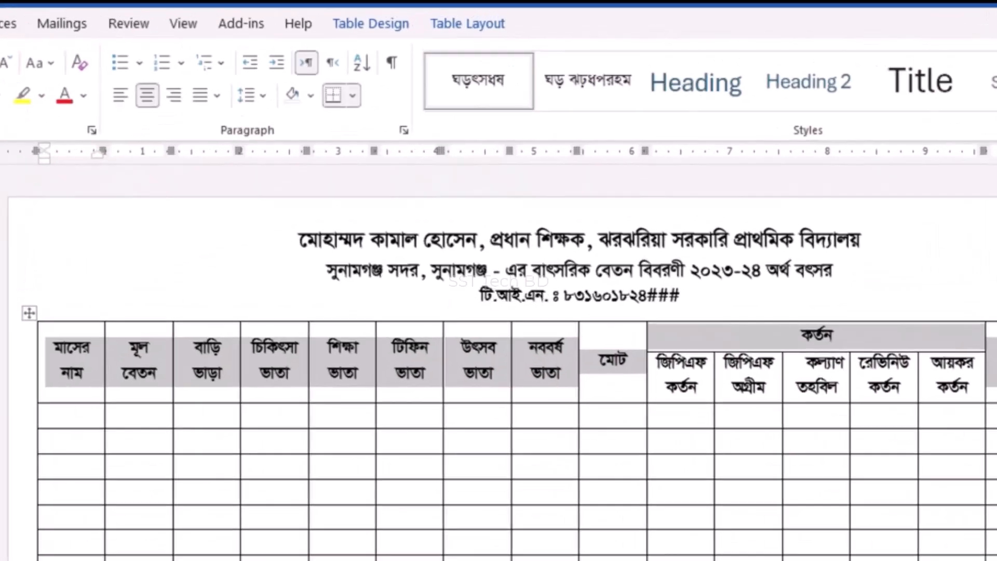
click(310, 95)
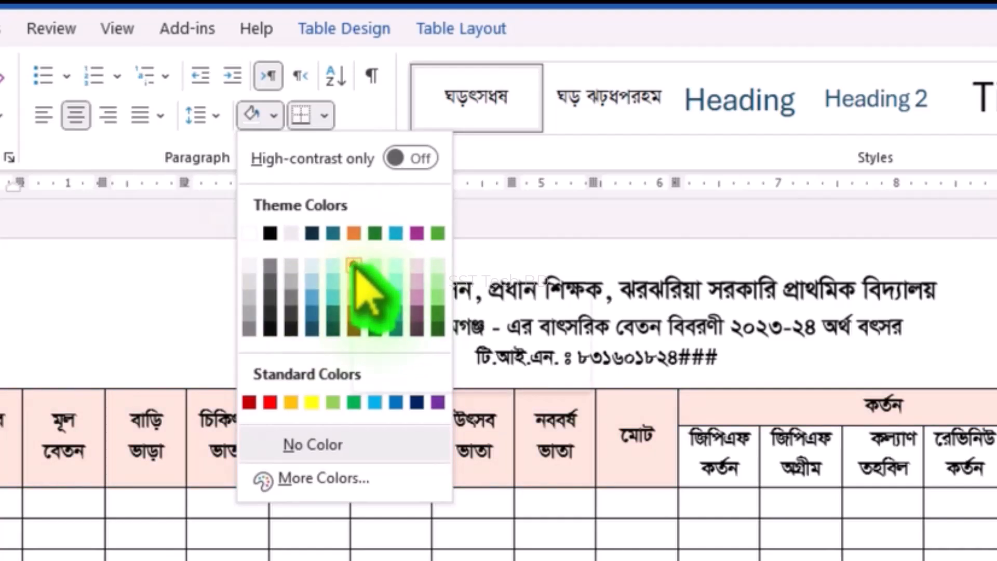
click(354, 264)
click(657, 473)
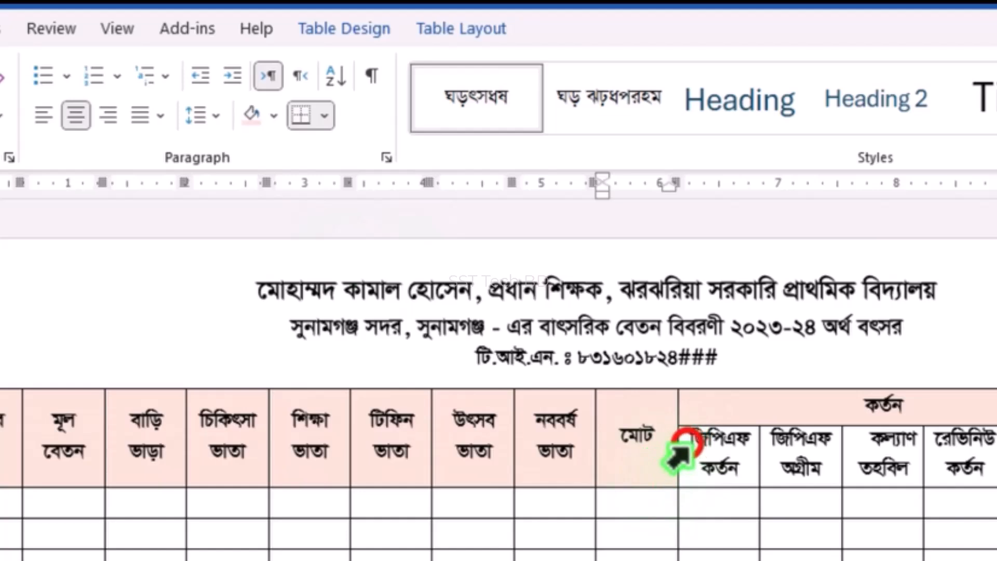
- Shade the five deduction subheading cells under কর্তন with a light blue theme color
drag(684, 441, 932, 461)
drag(871, 396, 966, 404)
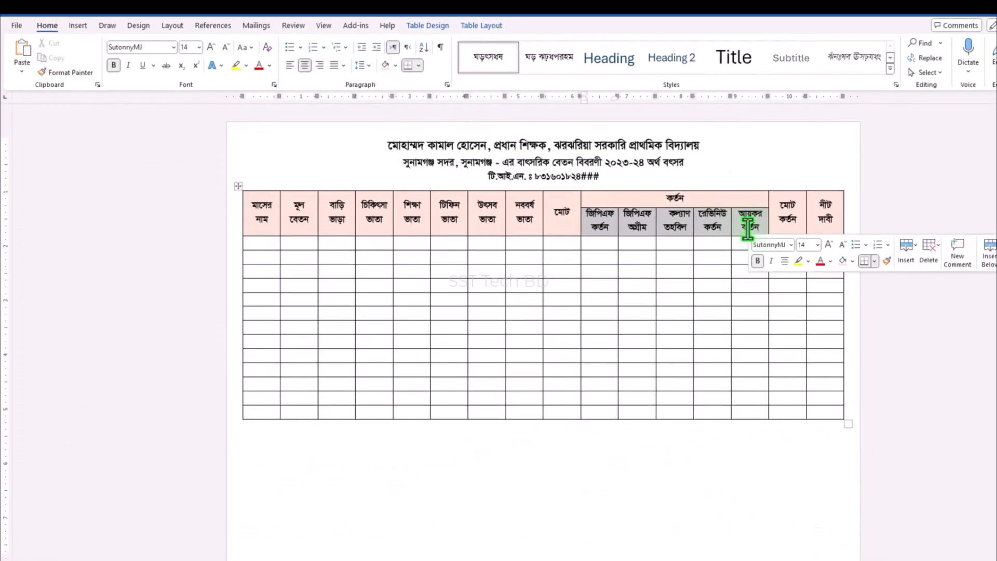
click(306, 102)
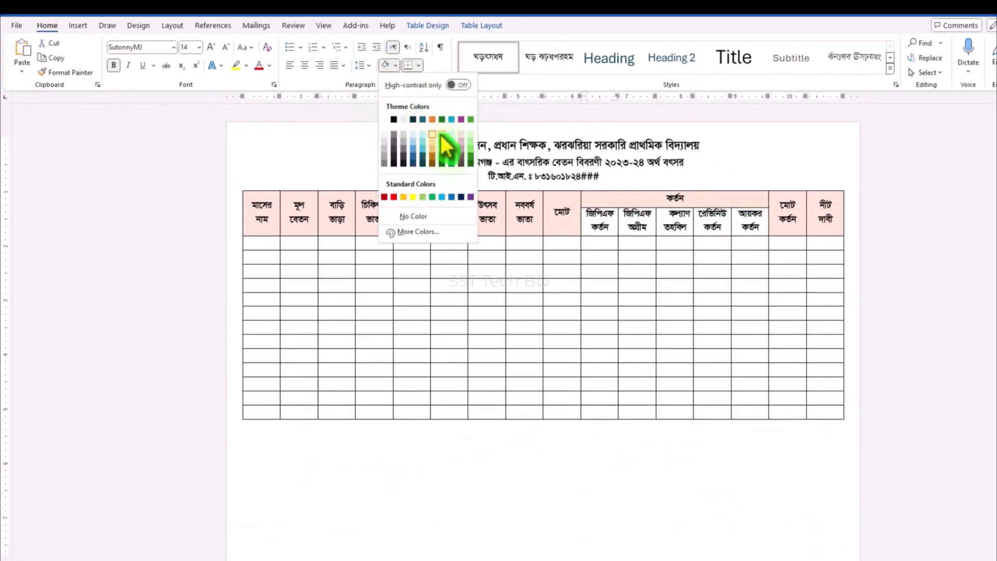
click(458, 146)
click(615, 232)
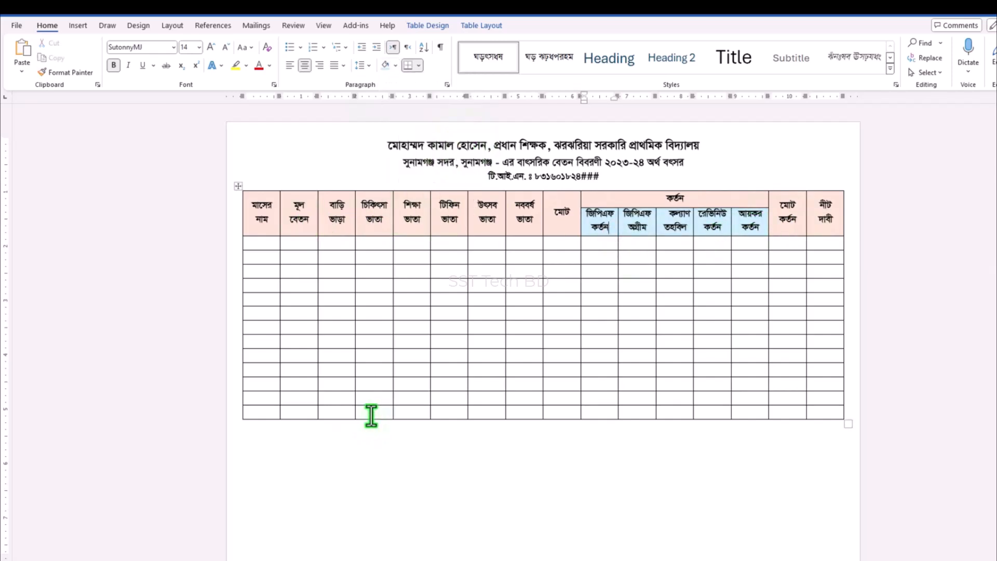
- Shade the table's entire last row with the lightest green theme color
click(257, 413)
drag(256, 412, 811, 413)
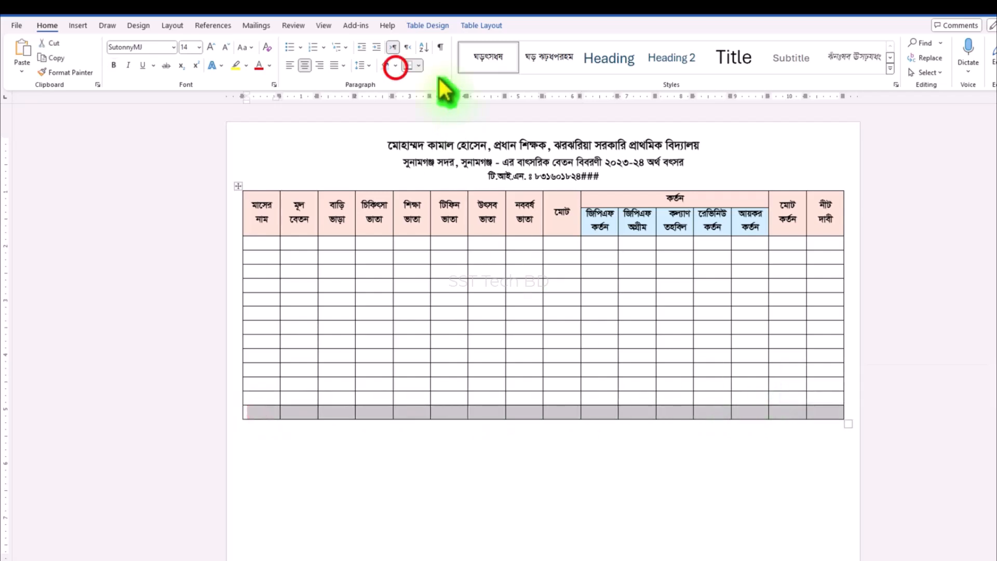
click(396, 65)
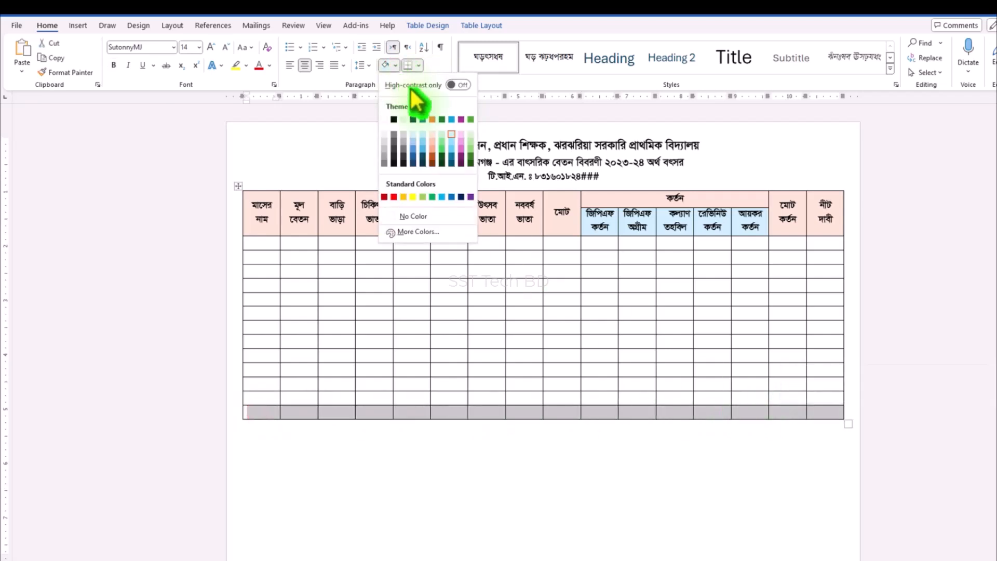
click(442, 133)
click(569, 412)
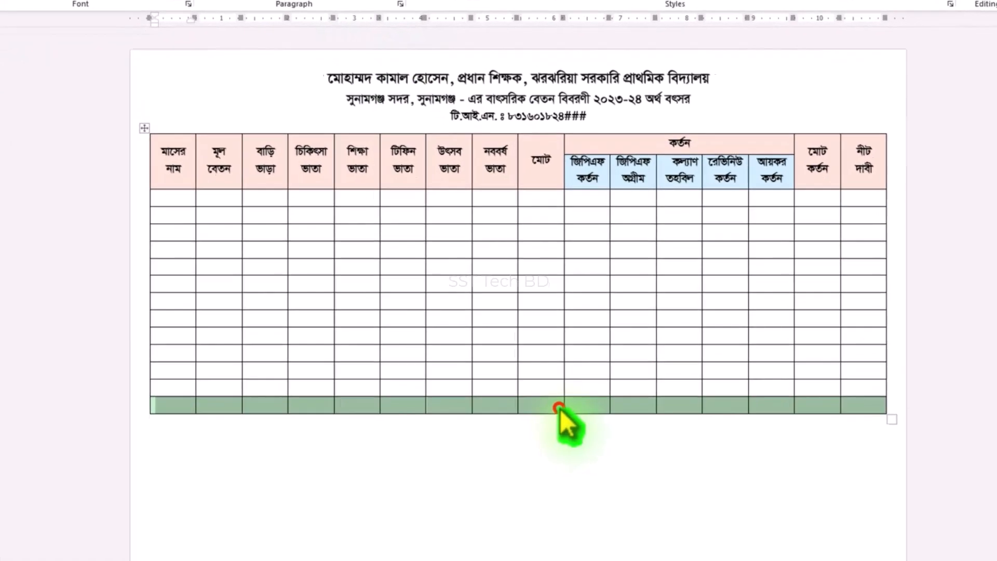